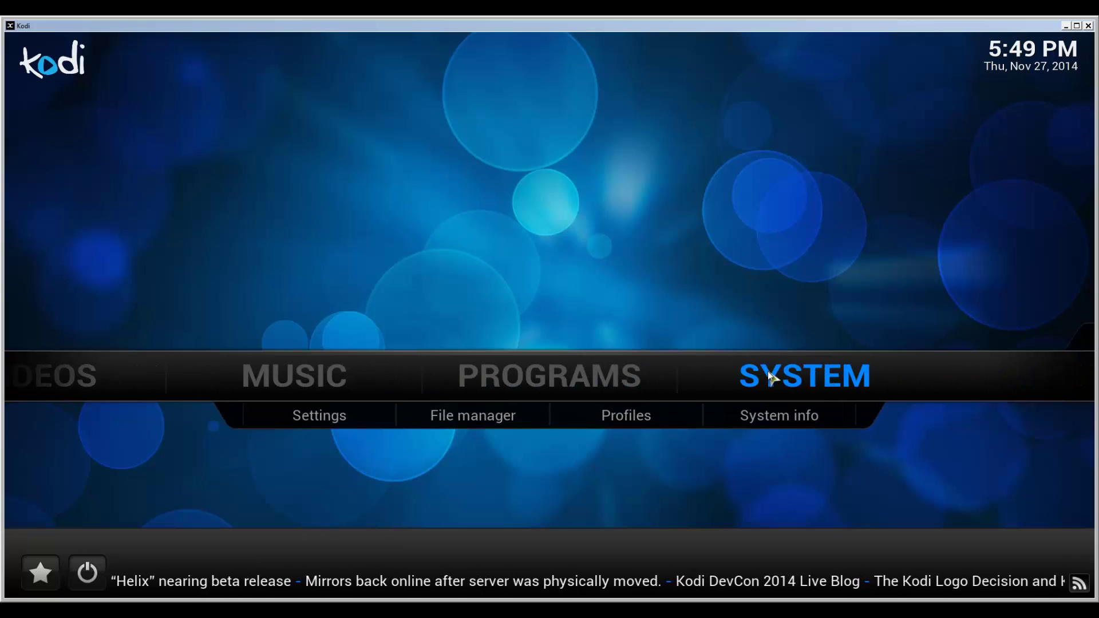
{"action": "mouse_move", "coordinate": [704, 422]}
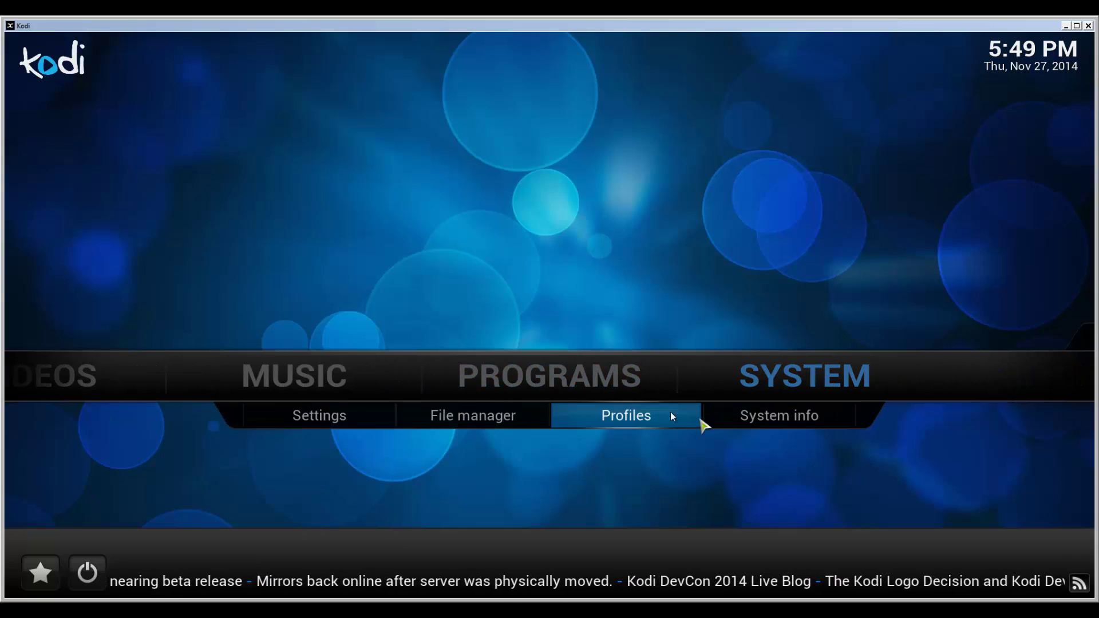
{"action": "left_click", "coordinate": [498, 432]}
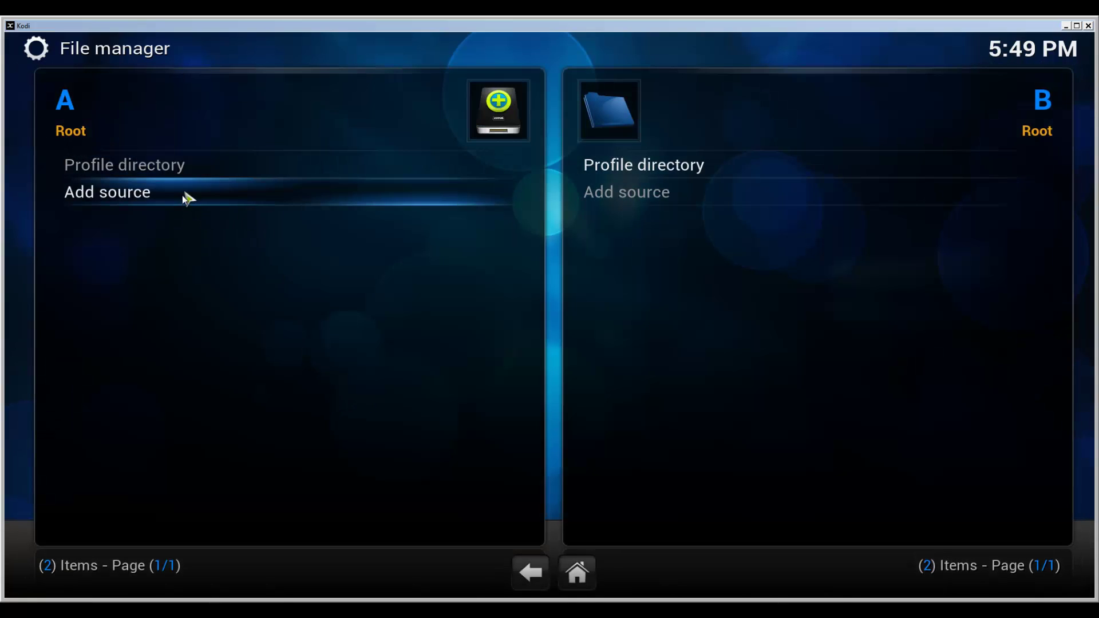
{"action": "left_click", "coordinate": [182, 195]}
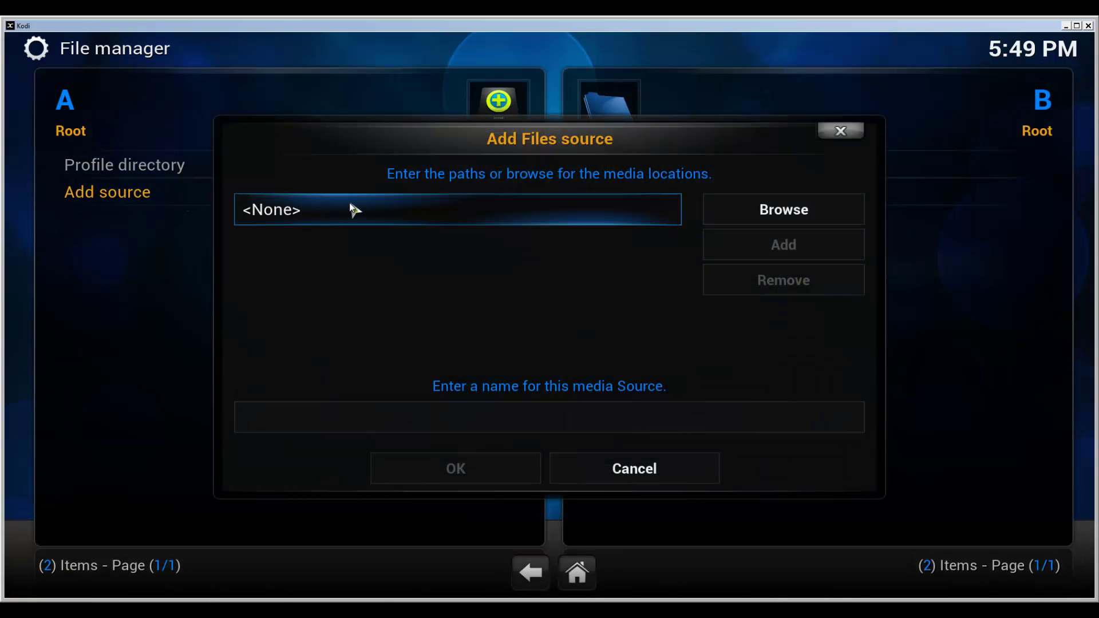
{"action": "left_click", "coordinate": [456, 213]}
{"action": "type", "text": "h"}
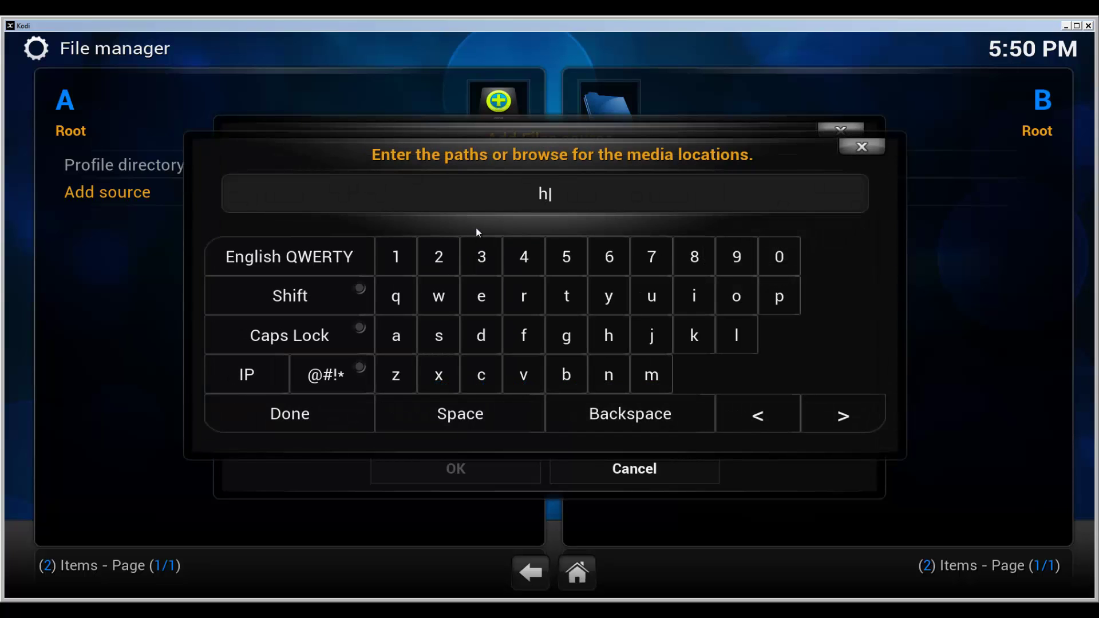
{"action": "type", "text": "ttp:/"}
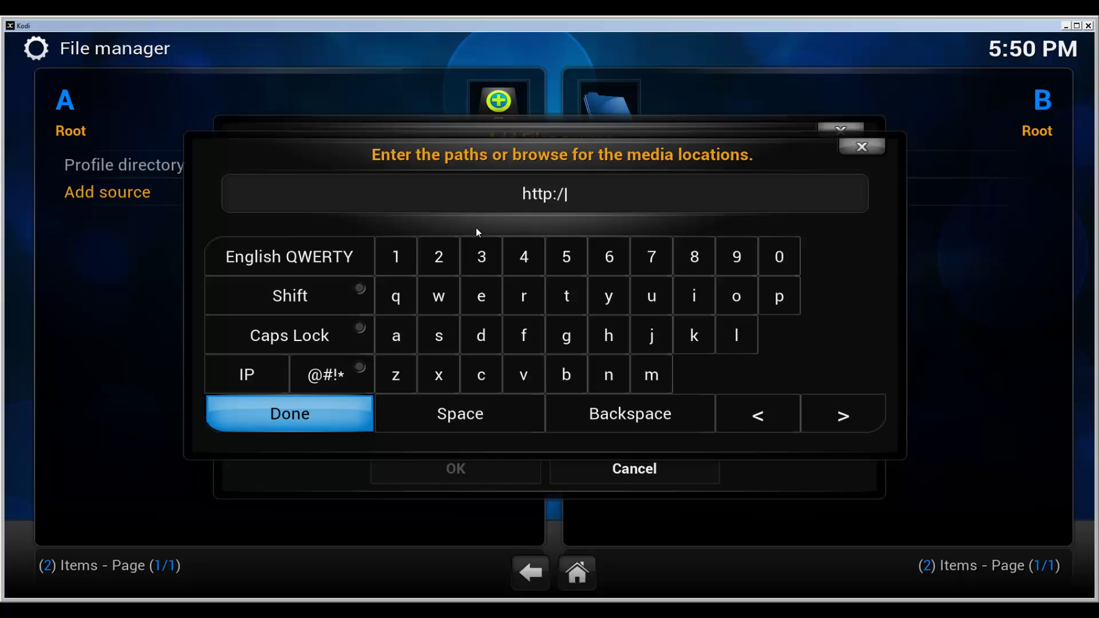
{"action": "type", "text": "/fusion"}
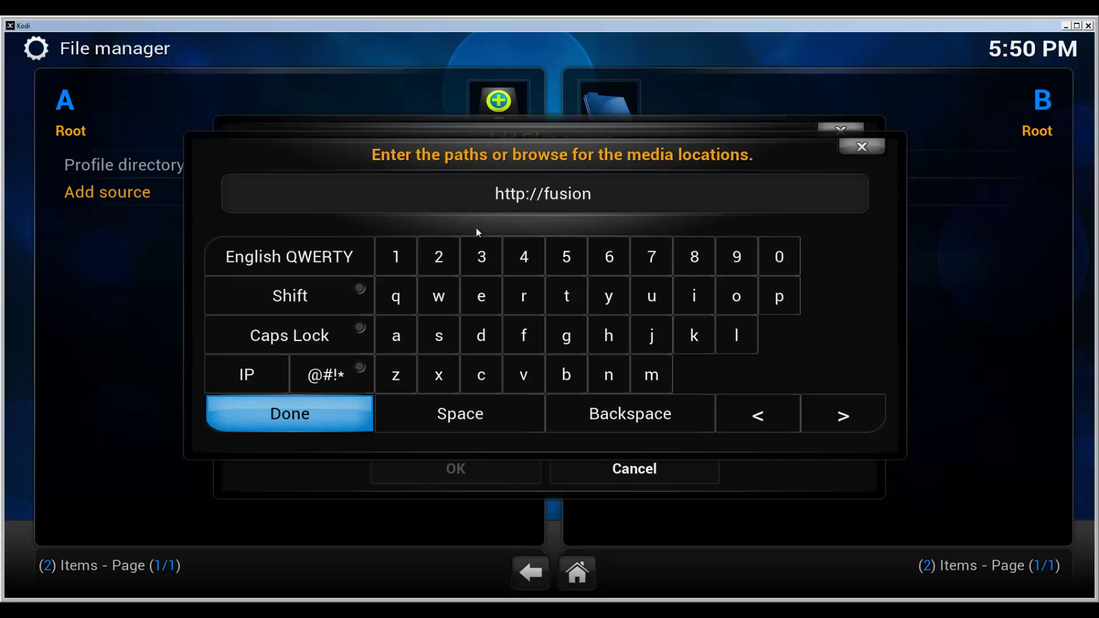
{"action": "type", "text": ".tvadd"}
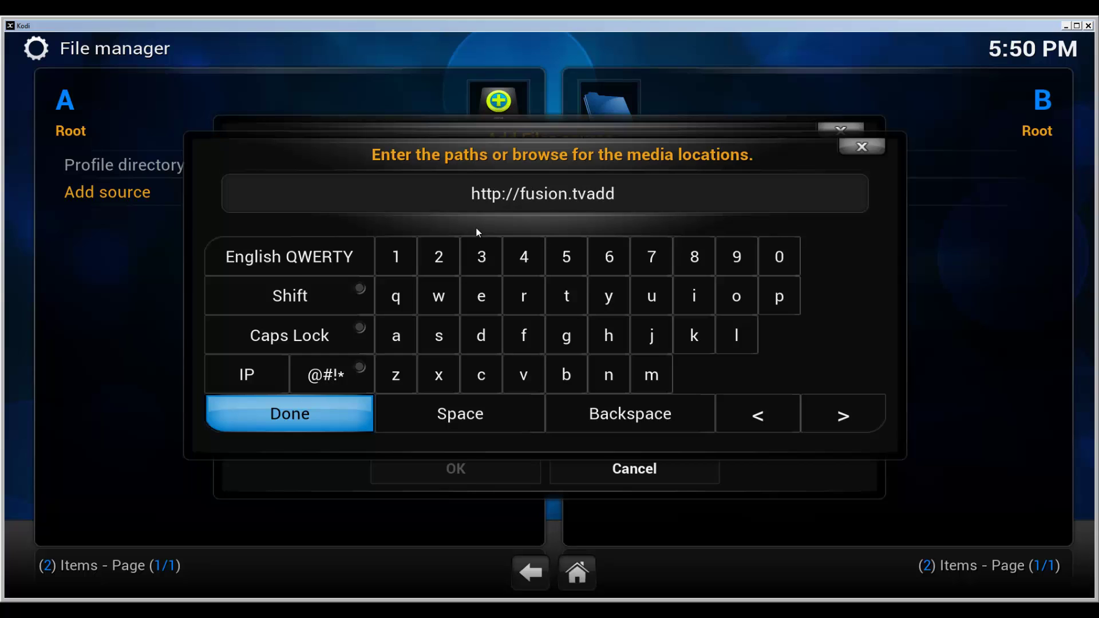
{"action": "type", "text": "ons.ag"}
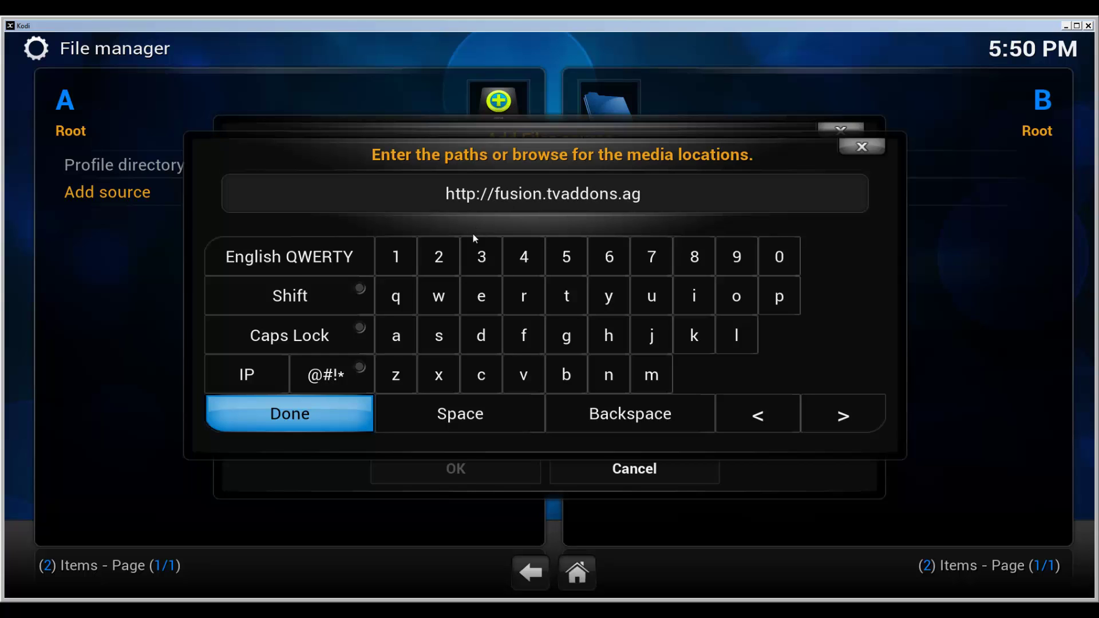
{"action": "left_click", "coordinate": [347, 403]}
Name the media source .fusion, save it and return to the home screen.
{"action": "left_click", "coordinate": [498, 422]}
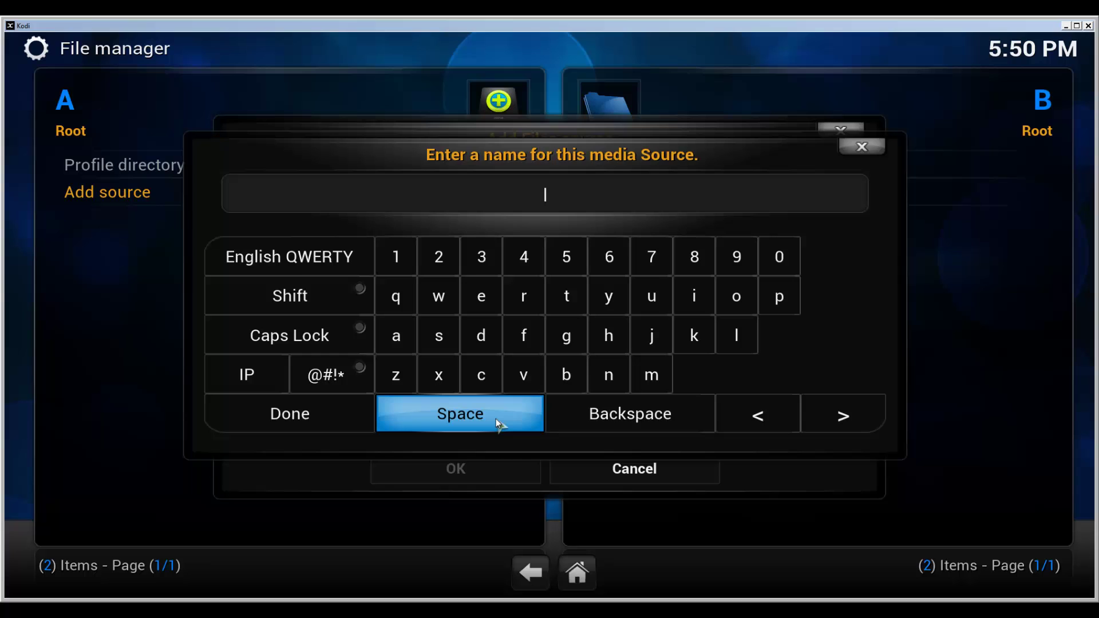
{"action": "type", "text": ".fusion"}
{"action": "left_click", "coordinate": [337, 420]}
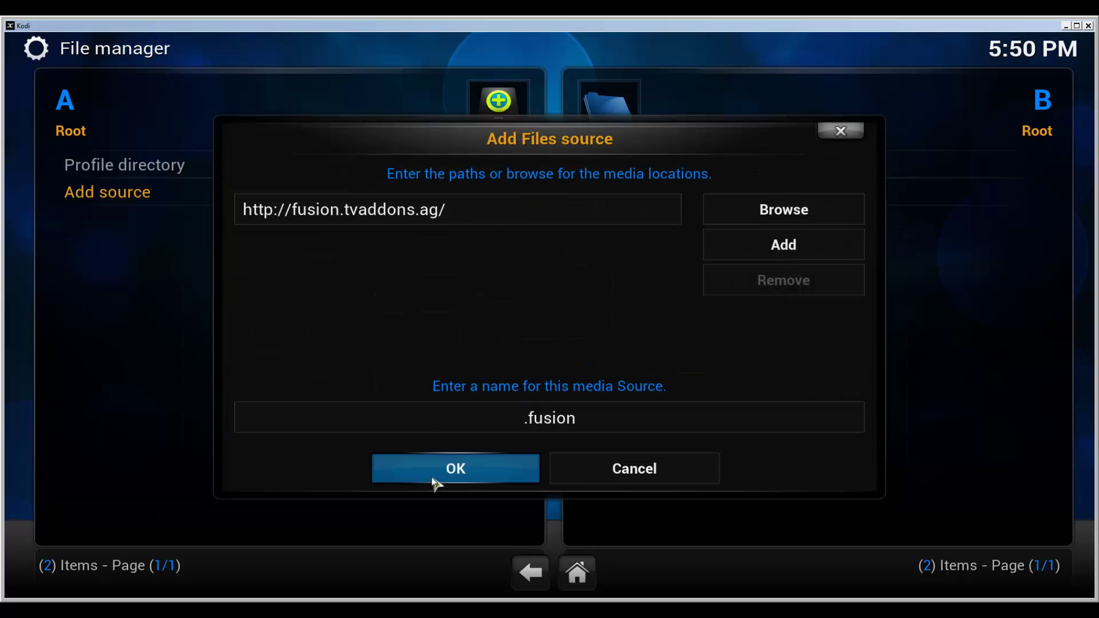
{"action": "left_click", "coordinate": [448, 478]}
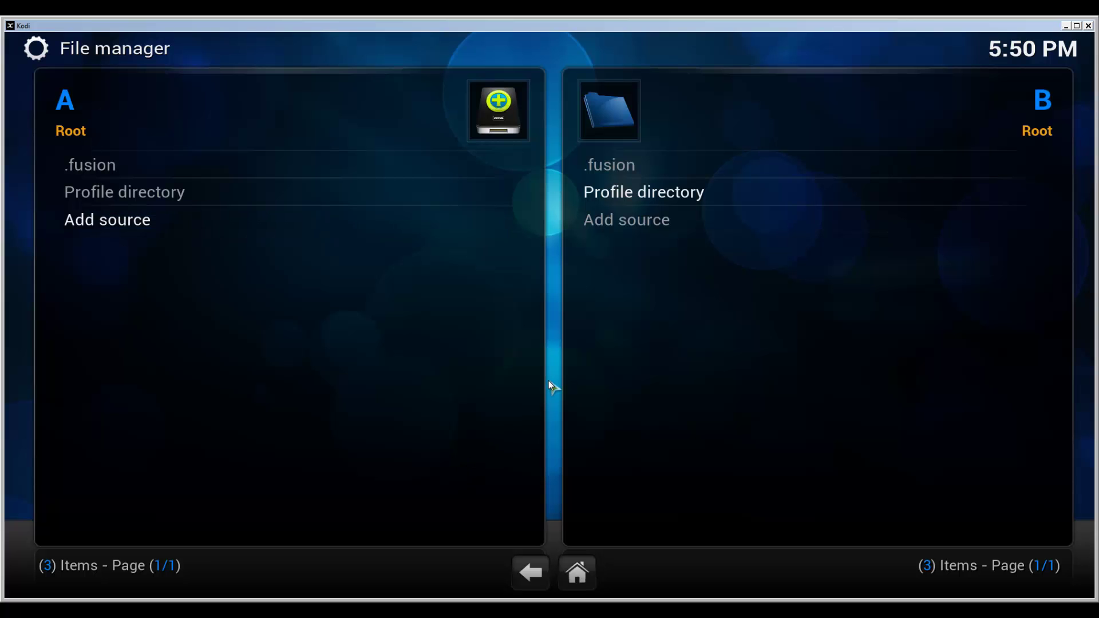
{"action": "key", "text": "Escape"}
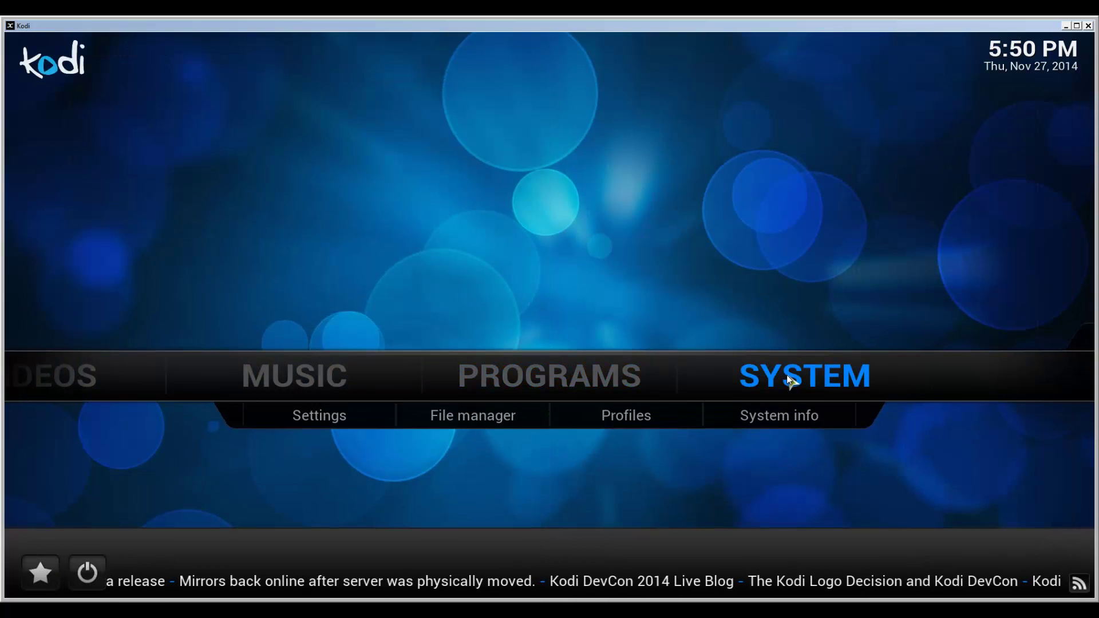
Install the add-on repository repository.lambda-1.0.9.zip from the xbmc-repos folder of the .fusion source.
{"action": "left_click", "coordinate": [786, 375]}
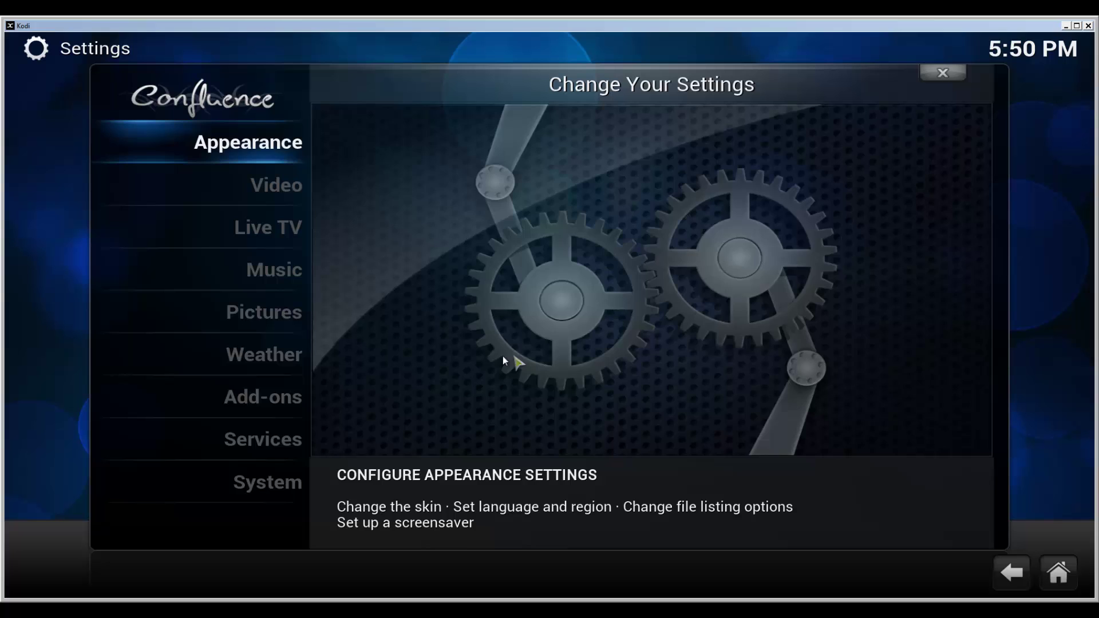
{"action": "left_click", "coordinate": [212, 400]}
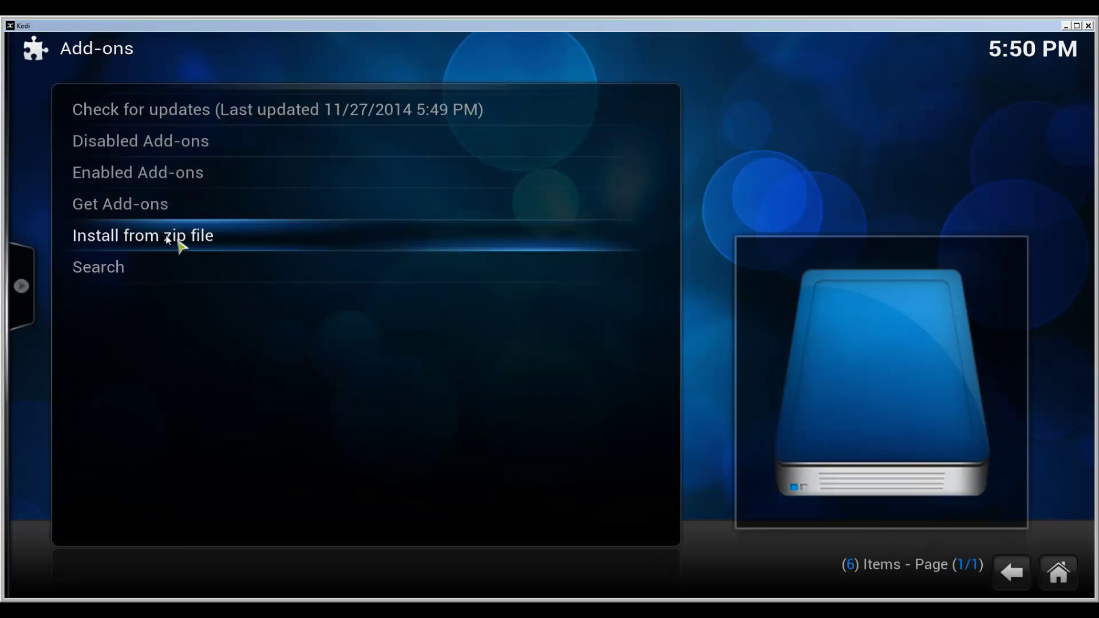
{"action": "left_click", "coordinate": [195, 237]}
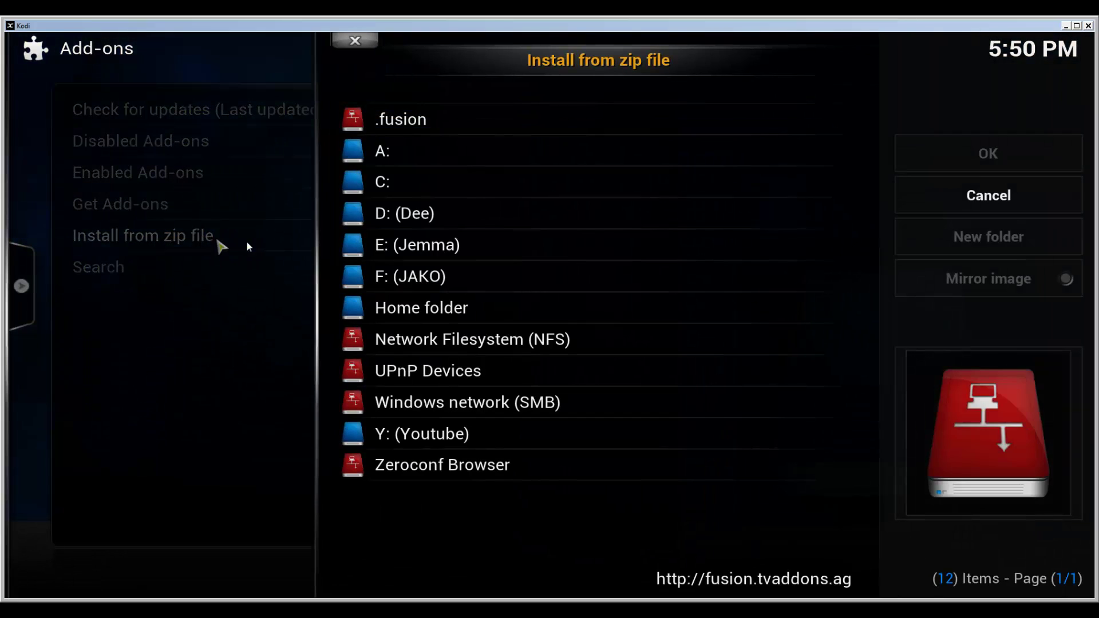
{"action": "left_click", "coordinate": [445, 123]}
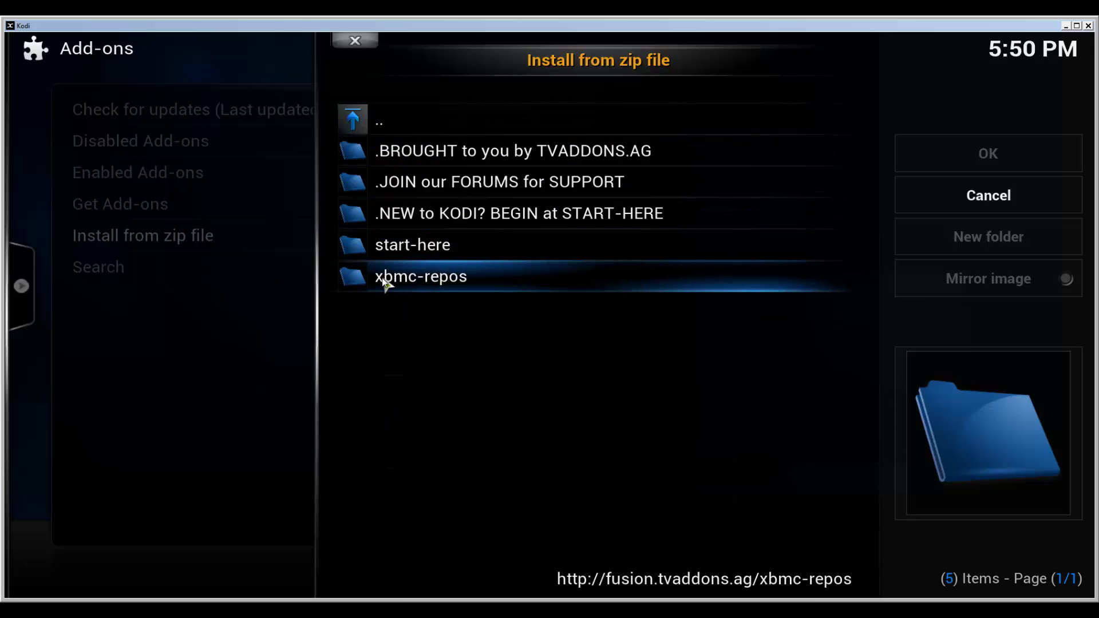
{"action": "left_click", "coordinate": [426, 281]}
{"action": "scroll", "coordinate": [426, 281], "scroll_direction": "down", "scroll_amount": 10}
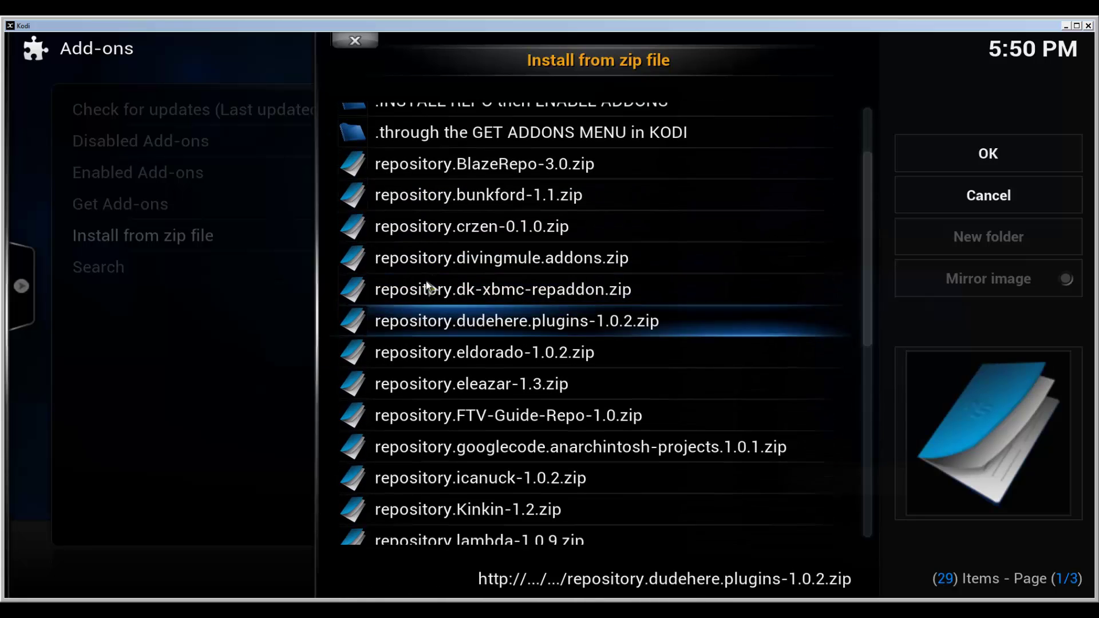
{"action": "scroll", "coordinate": [427, 281], "scroll_direction": "up", "scroll_amount": 2}
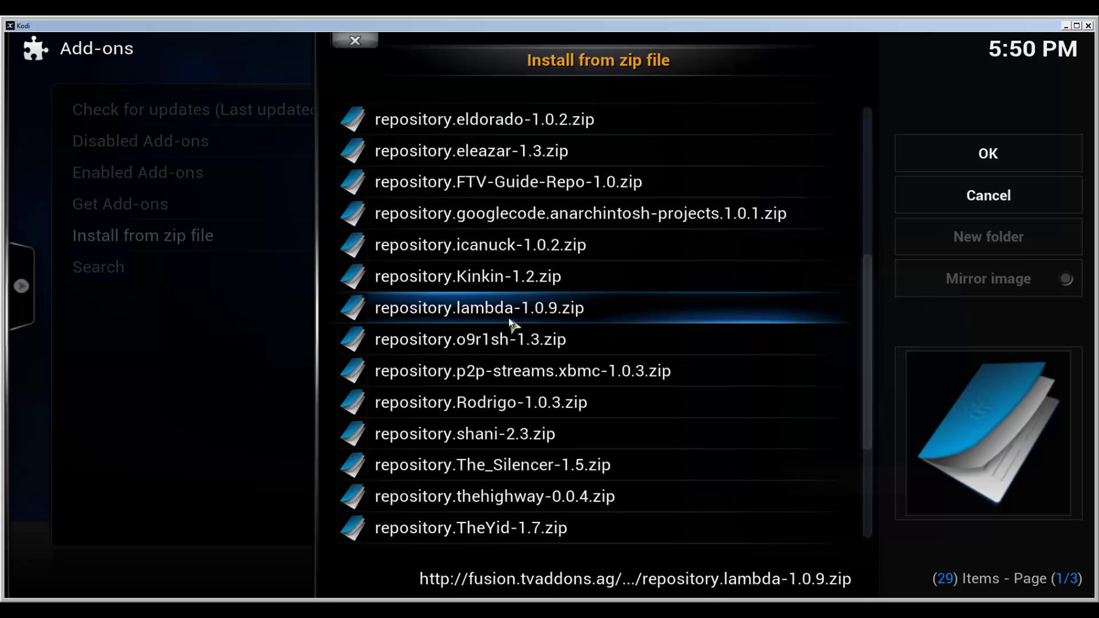
{"action": "left_click", "coordinate": [494, 304]}
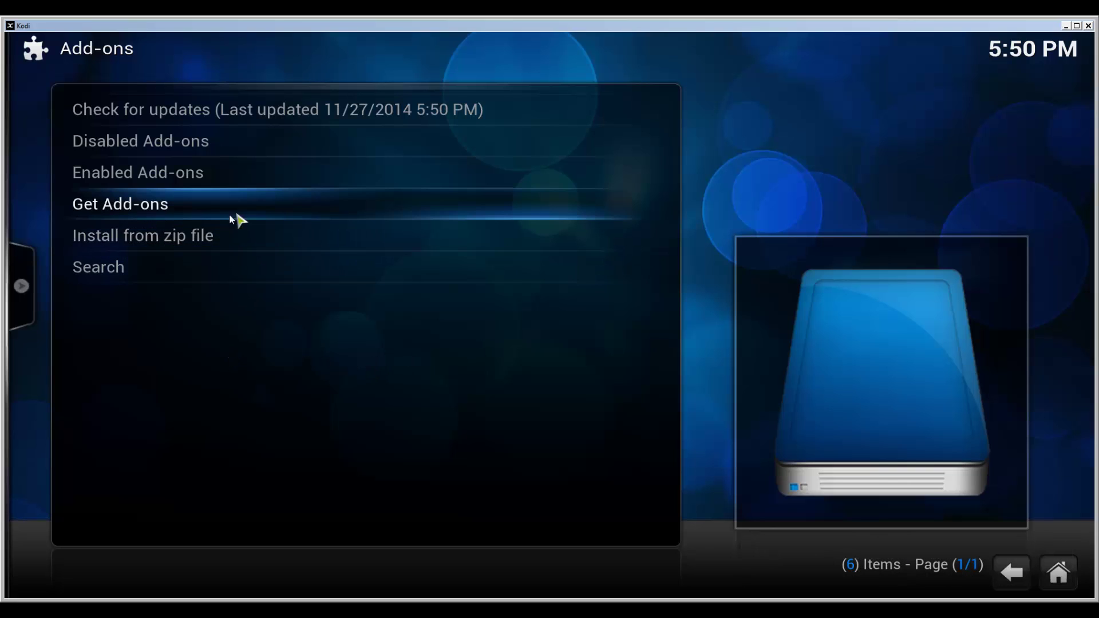
Install the Genesis video add-on from the lambda's Kodi Add-ons repository.
{"action": "left_click", "coordinate": [121, 203]}
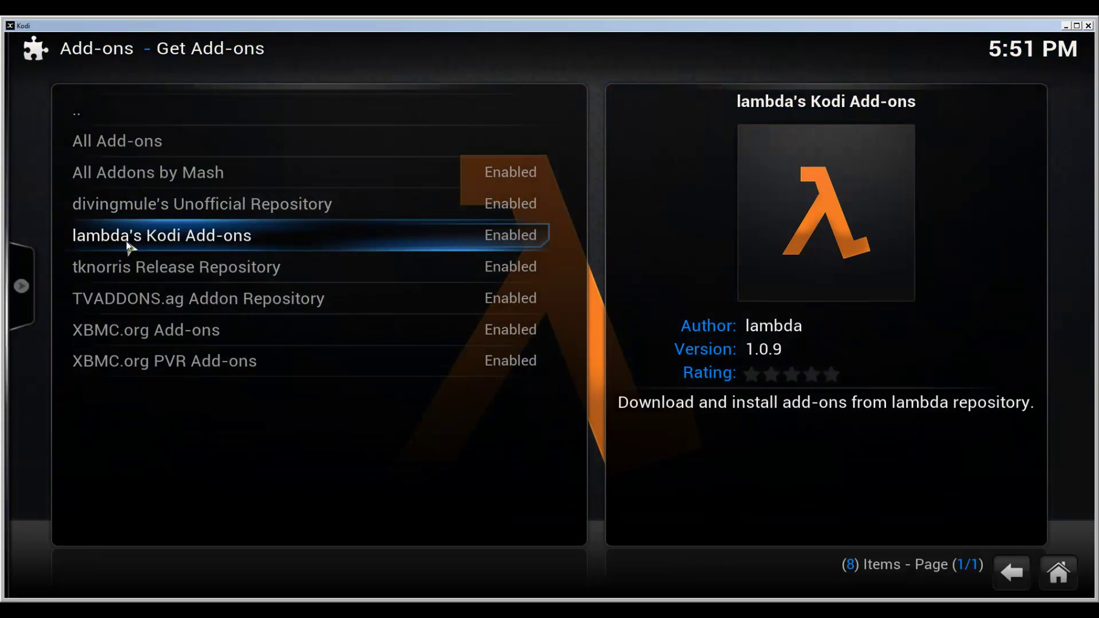
{"action": "left_click", "coordinate": [213, 237]}
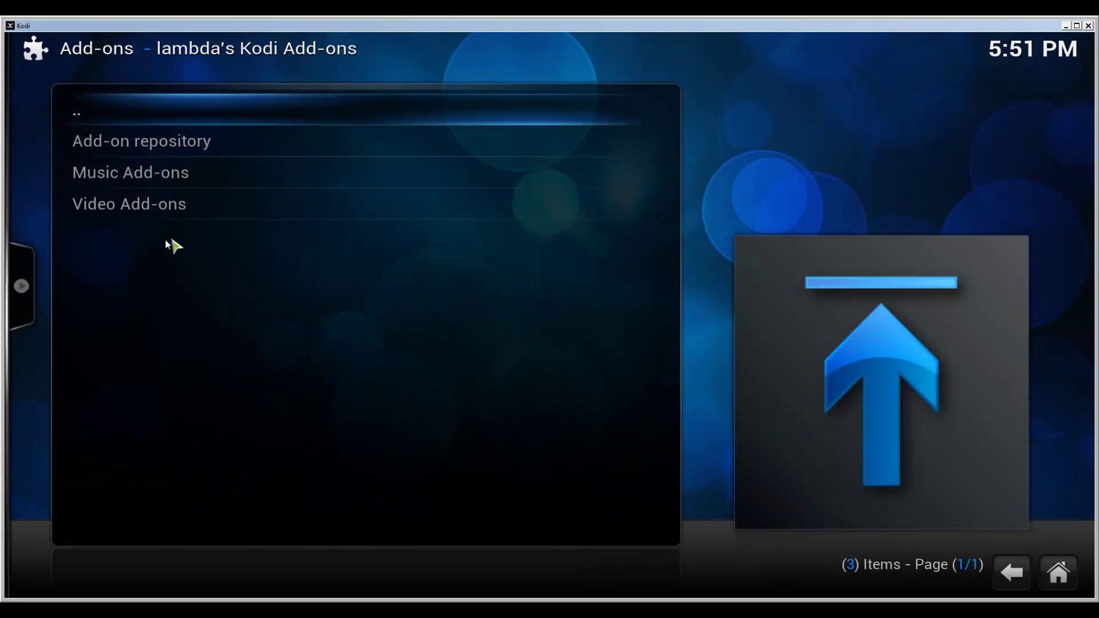
{"action": "left_click", "coordinate": [146, 209]}
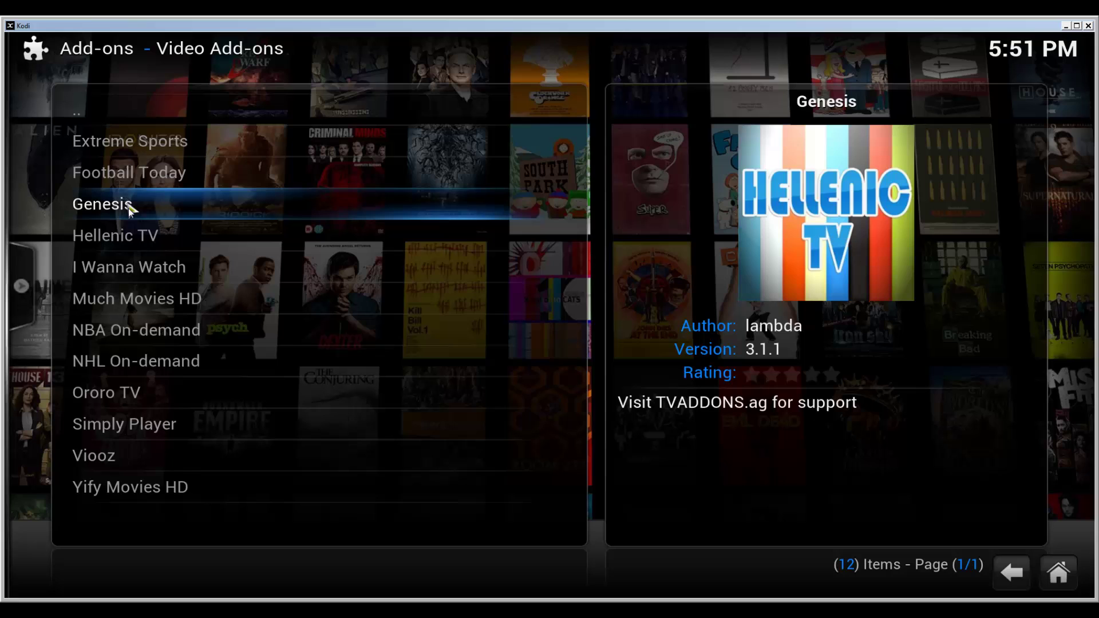
{"action": "left_click", "coordinate": [129, 210]}
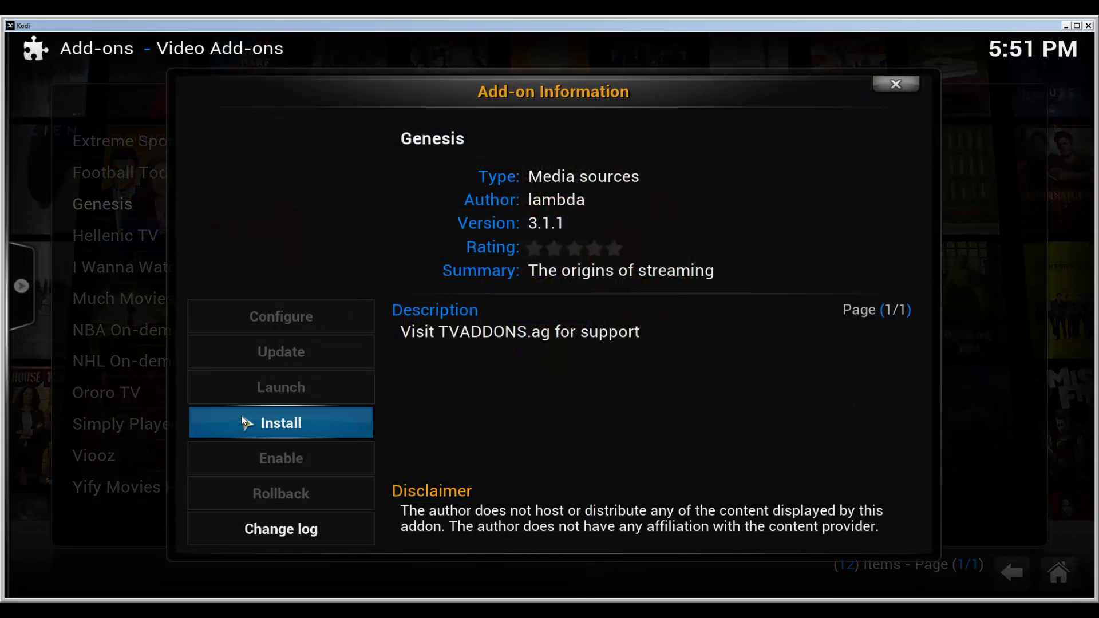
{"action": "left_click", "coordinate": [272, 424]}
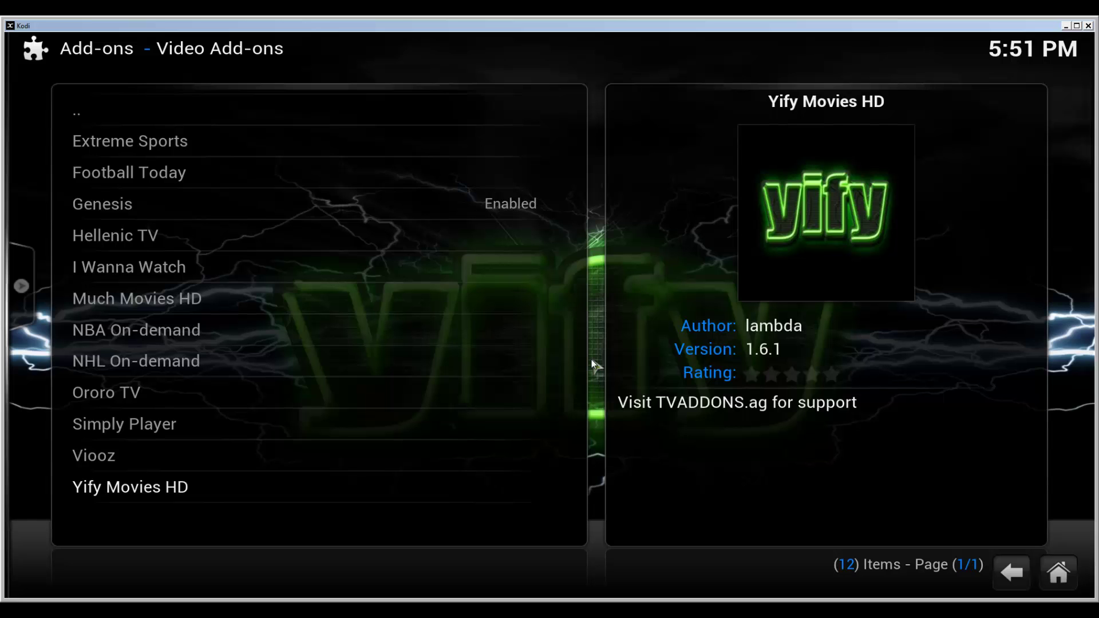
Leave the add-on settings and open Genesis from the video add-ons on the home screen.
{"action": "key", "text": "BackSpace"}
{"action": "key", "text": "BackSpace"}
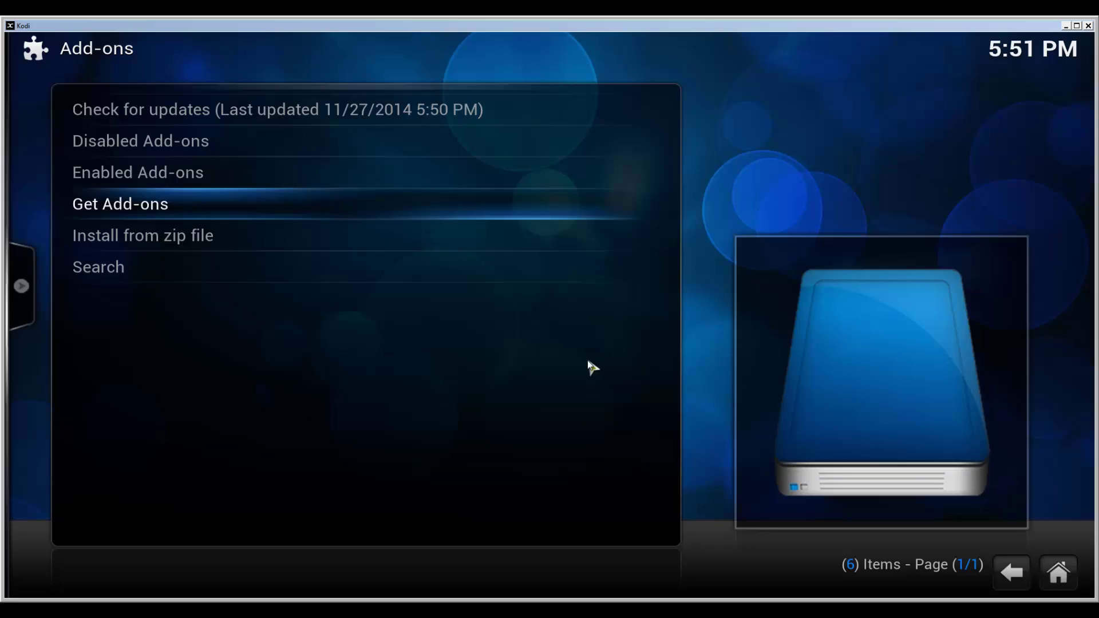
{"action": "key", "text": "BackSpace"}
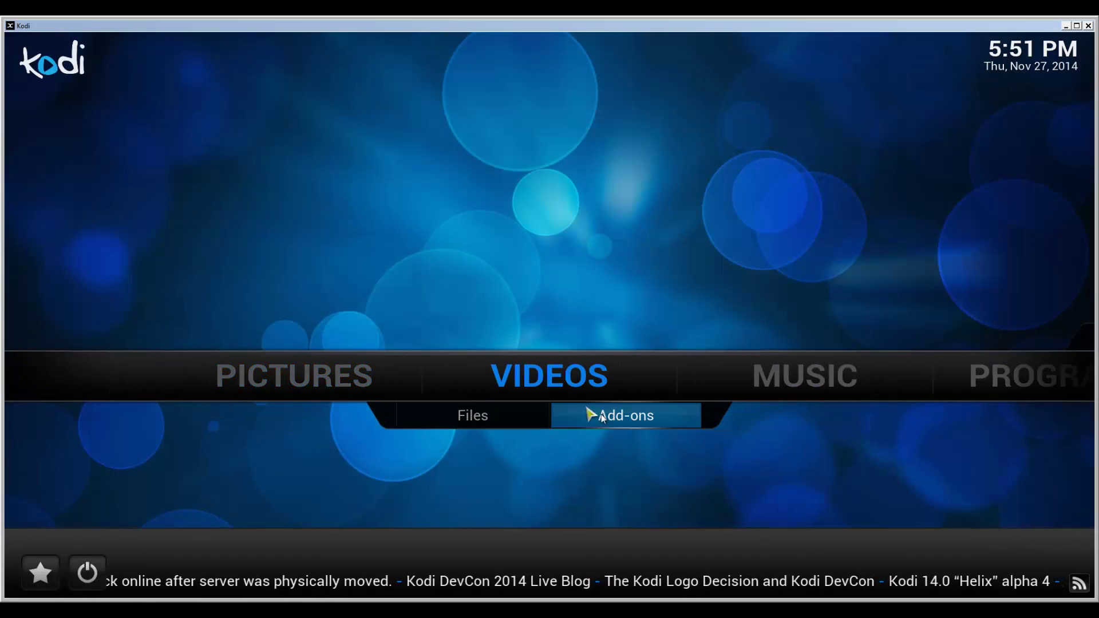
{"action": "left_click", "coordinate": [601, 415]}
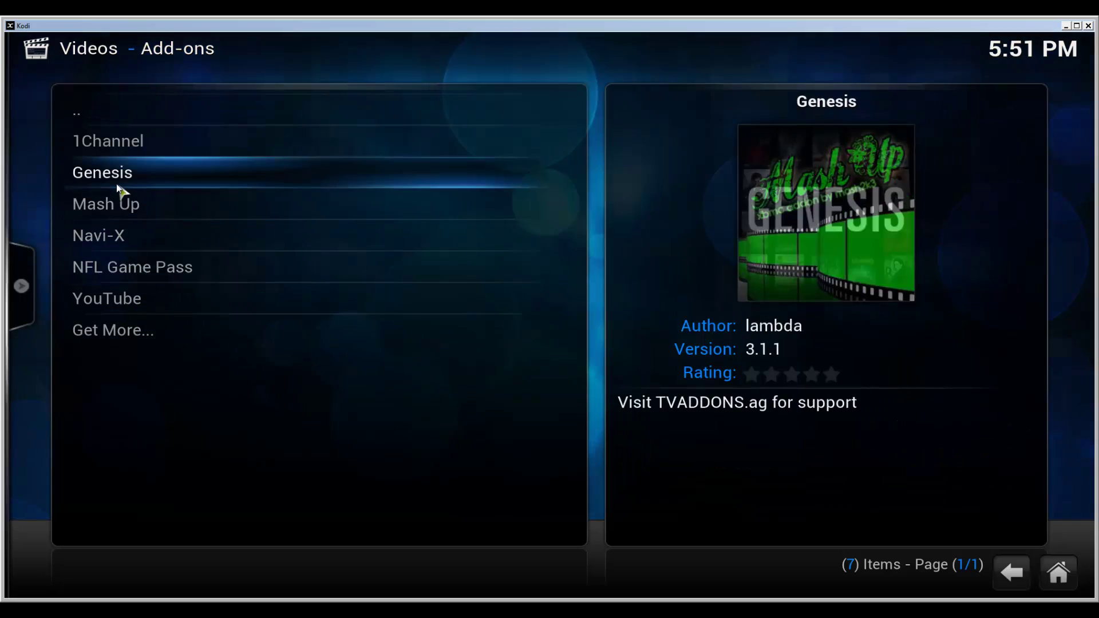
{"action": "left_click", "coordinate": [118, 180]}
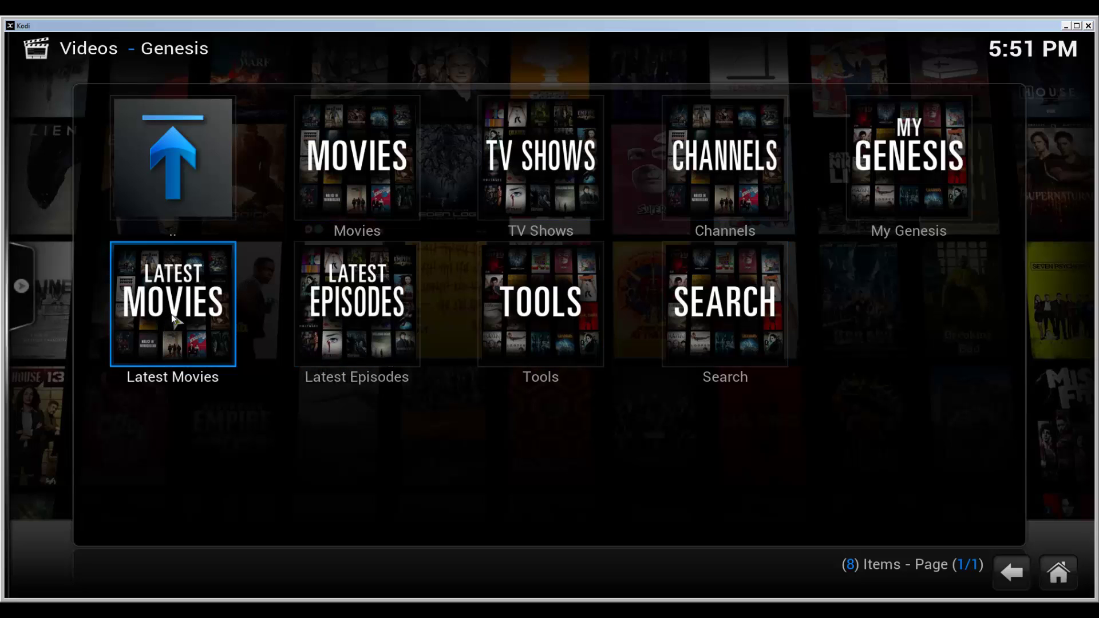
Browse the Latest Movies category in Genesis and look through the available titles.
{"action": "left_click", "coordinate": [171, 314]}
{"action": "scroll", "coordinate": [738, 334], "scroll_direction": "down", "scroll_amount": 4}
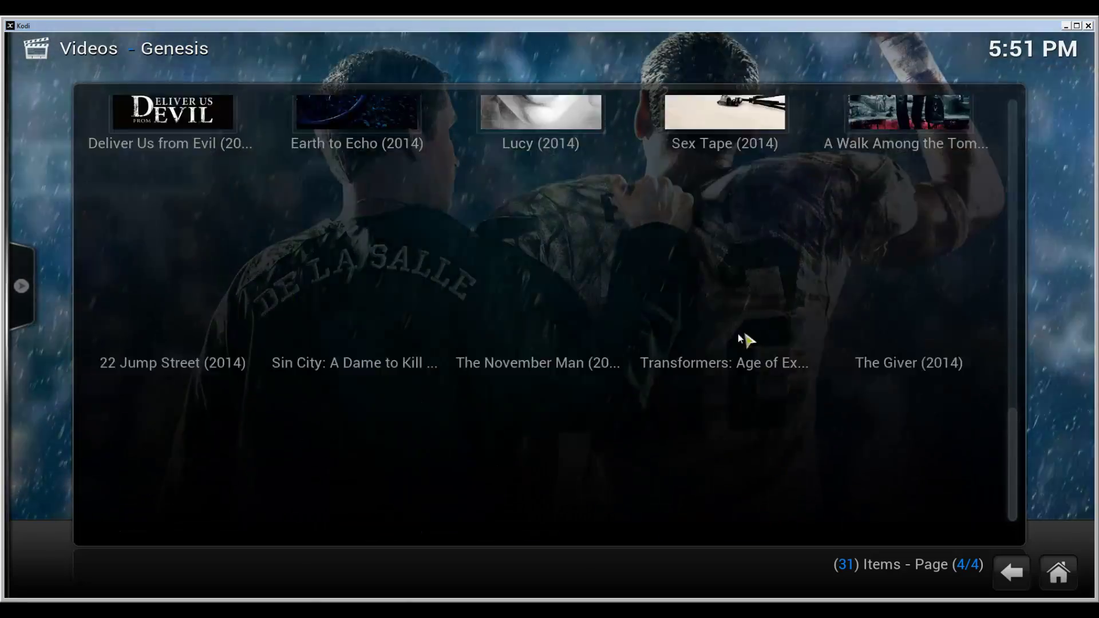
{"action": "scroll", "coordinate": [676, 338], "scroll_direction": "up", "scroll_amount": 1}
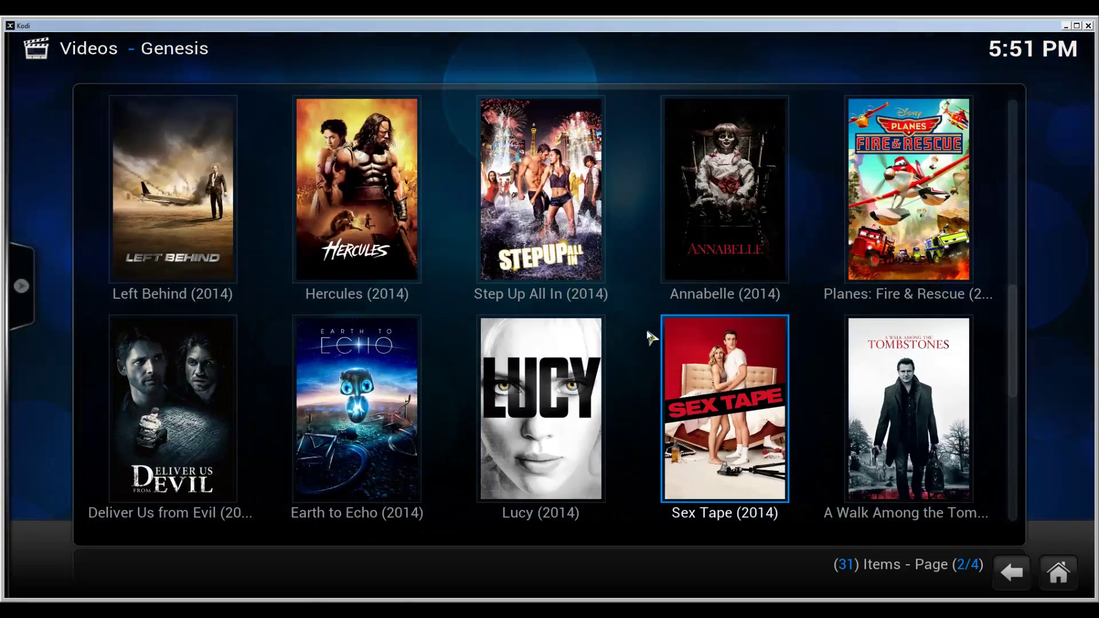
{"action": "scroll", "coordinate": [647, 333], "scroll_direction": "up", "scroll_amount": 1}
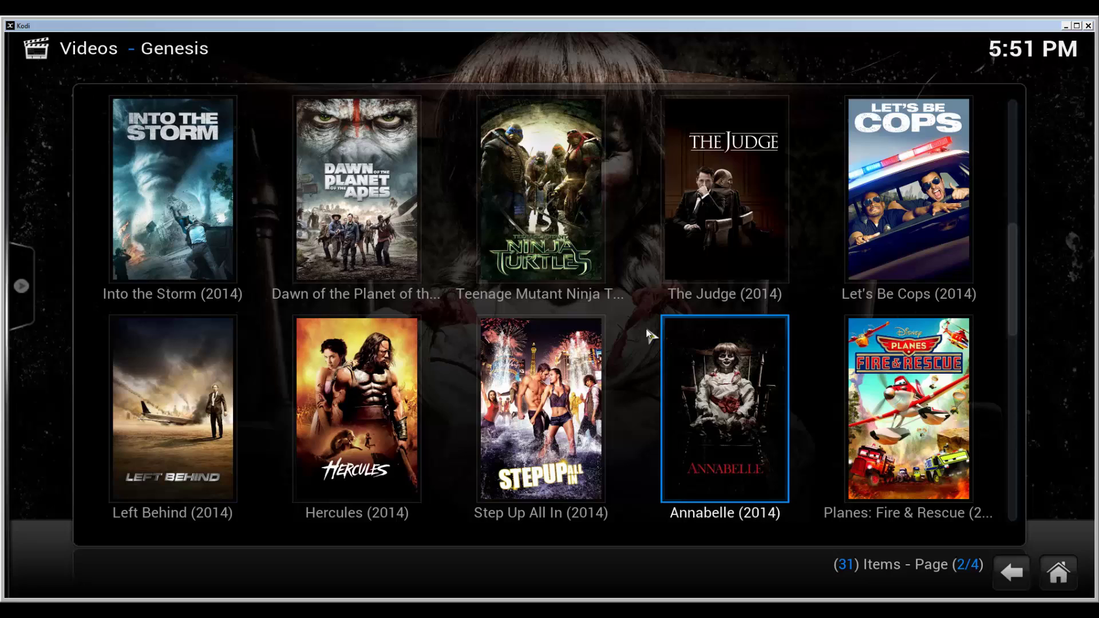
{"action": "scroll", "coordinate": [647, 335], "scroll_direction": "up", "scroll_amount": 1}
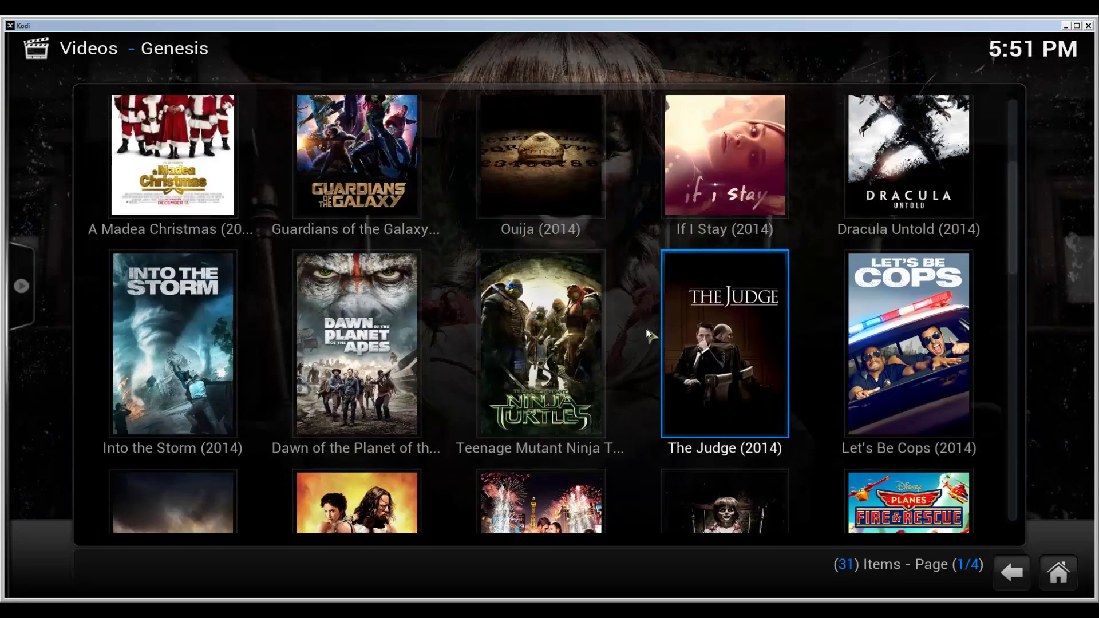
{"action": "scroll", "coordinate": [648, 335], "scroll_direction": "up", "scroll_amount": 1}
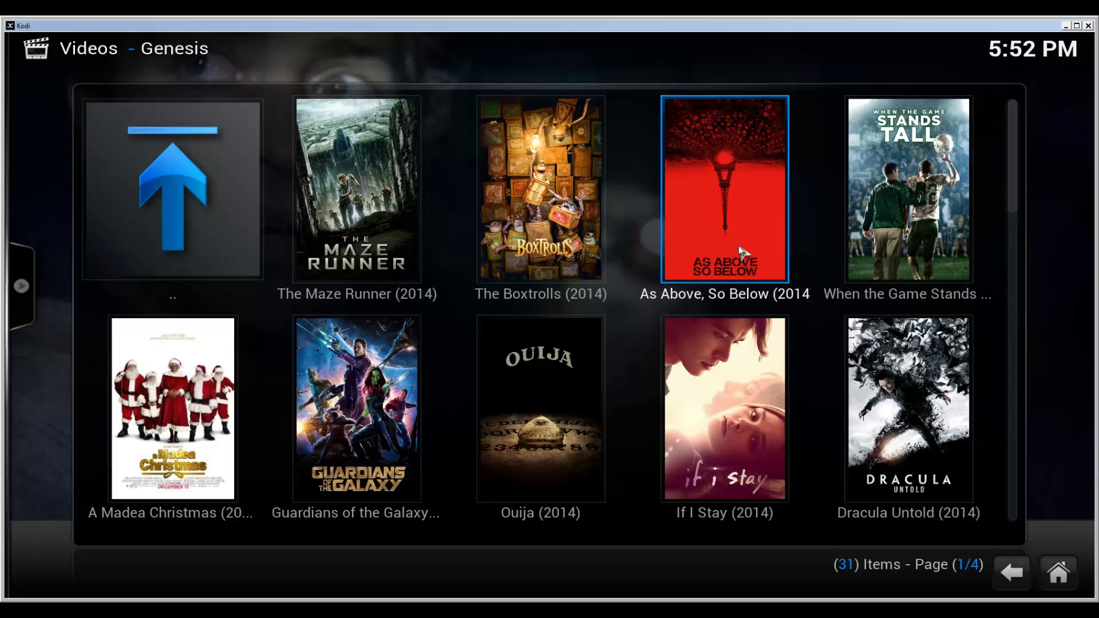
{"action": "scroll", "coordinate": [687, 395], "scroll_direction": "down", "scroll_amount": 2}
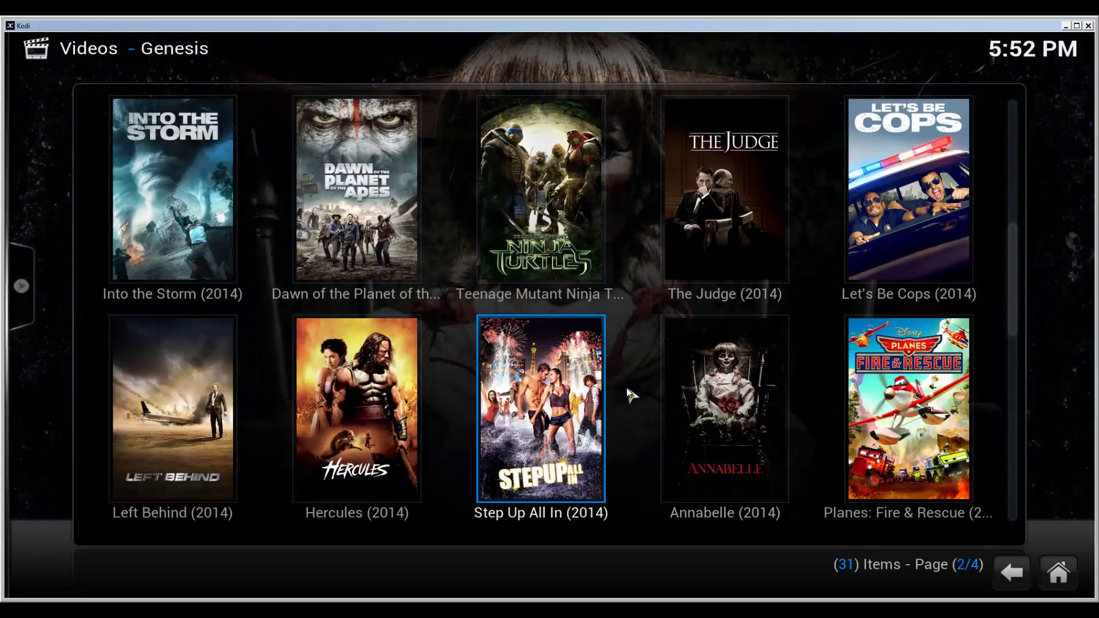
{"action": "scroll", "coordinate": [641, 374], "scroll_direction": "up", "scroll_amount": 2}
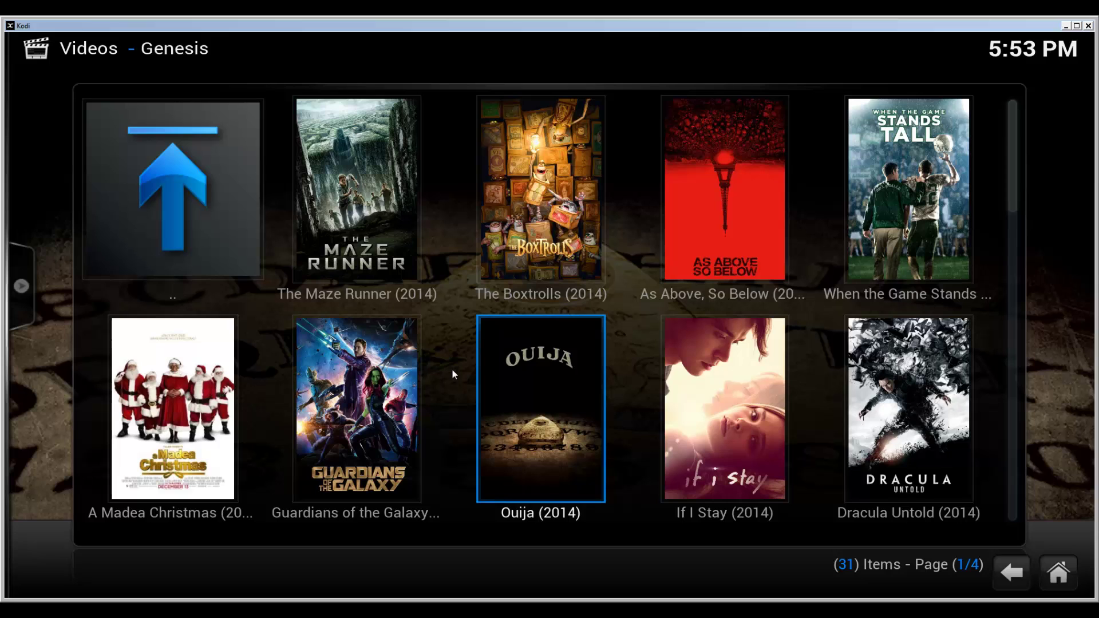
{"action": "key", "text": "Left"}
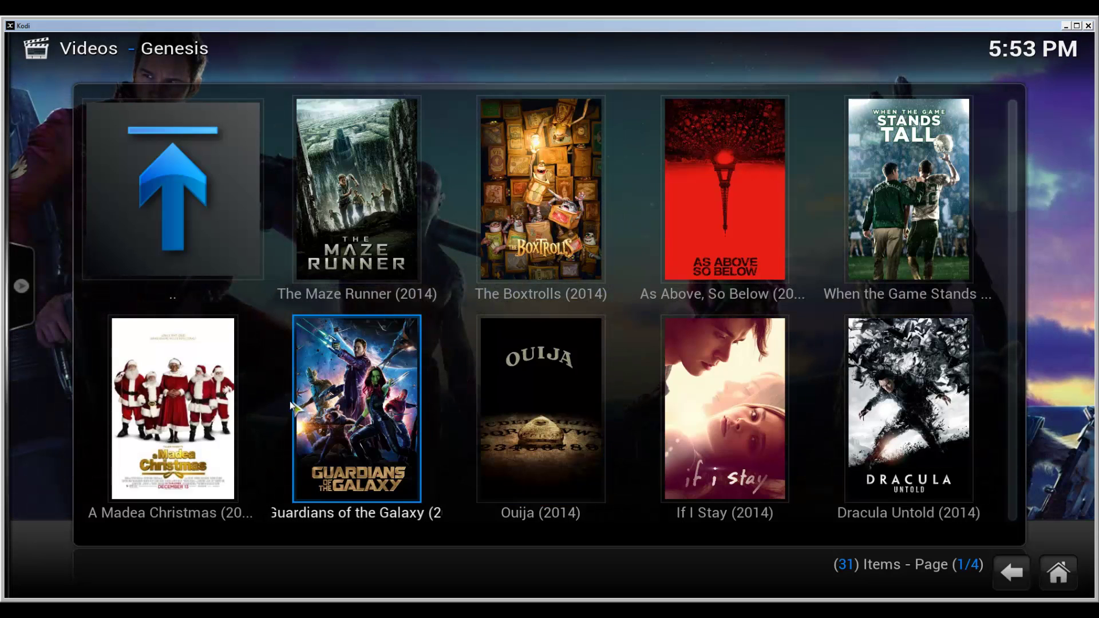